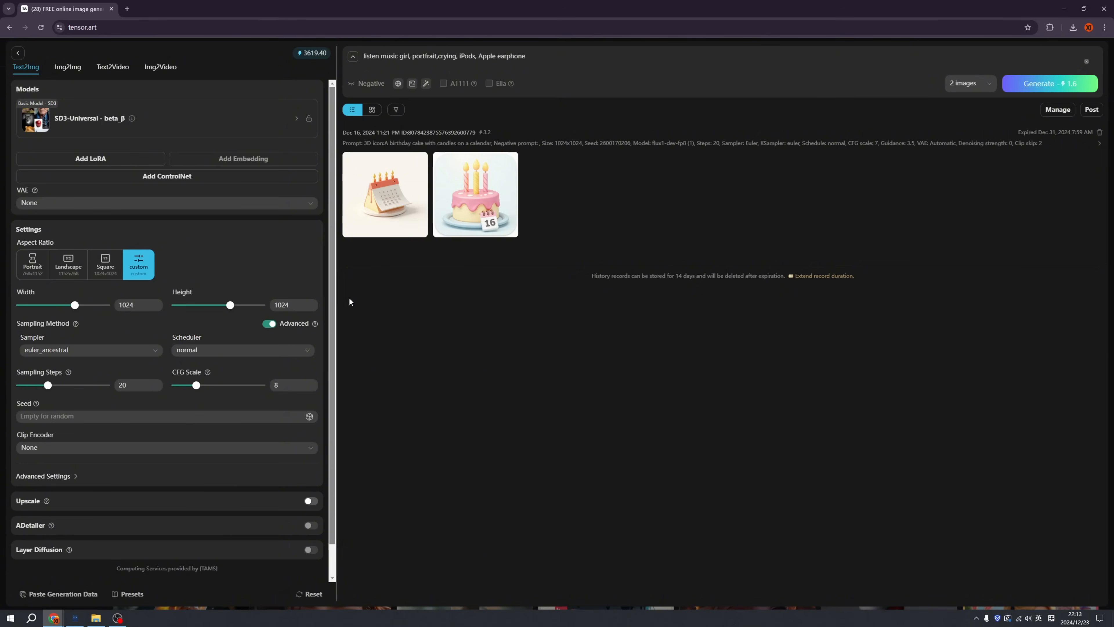
Choose the SD3-Universal beta_β model for image generation and apply its author's recommended parameters
left_click(163, 123)
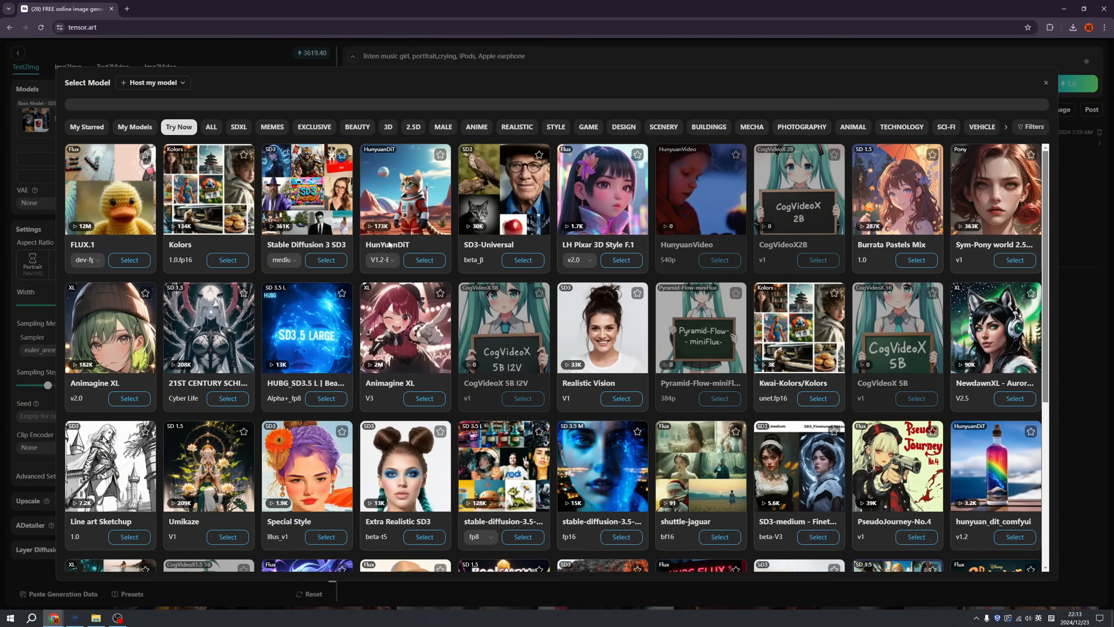
left_click(521, 261)
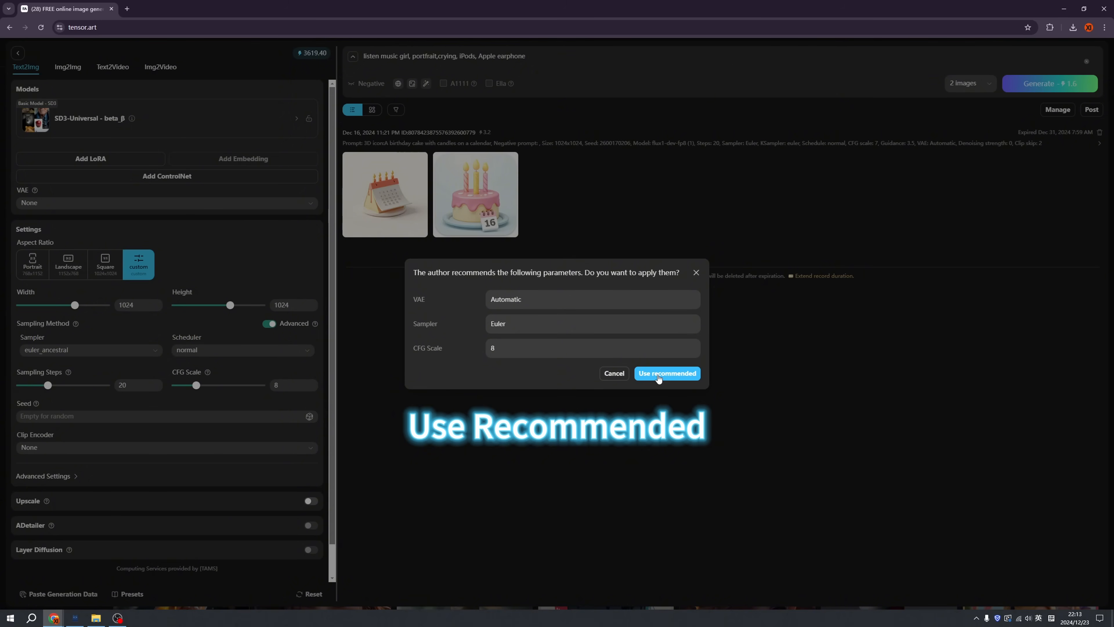
left_click(658, 374)
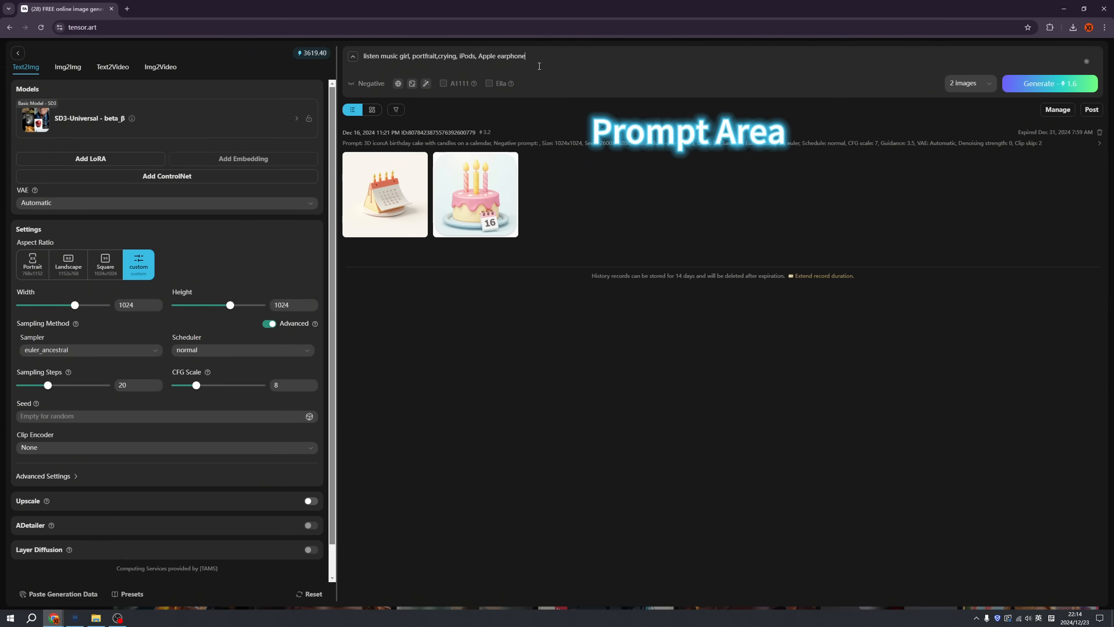
Replace the prompt with "A birhday cake", keep the image amount at 2 images, and generate
key("ctrl+a")
type("A birhday cake")
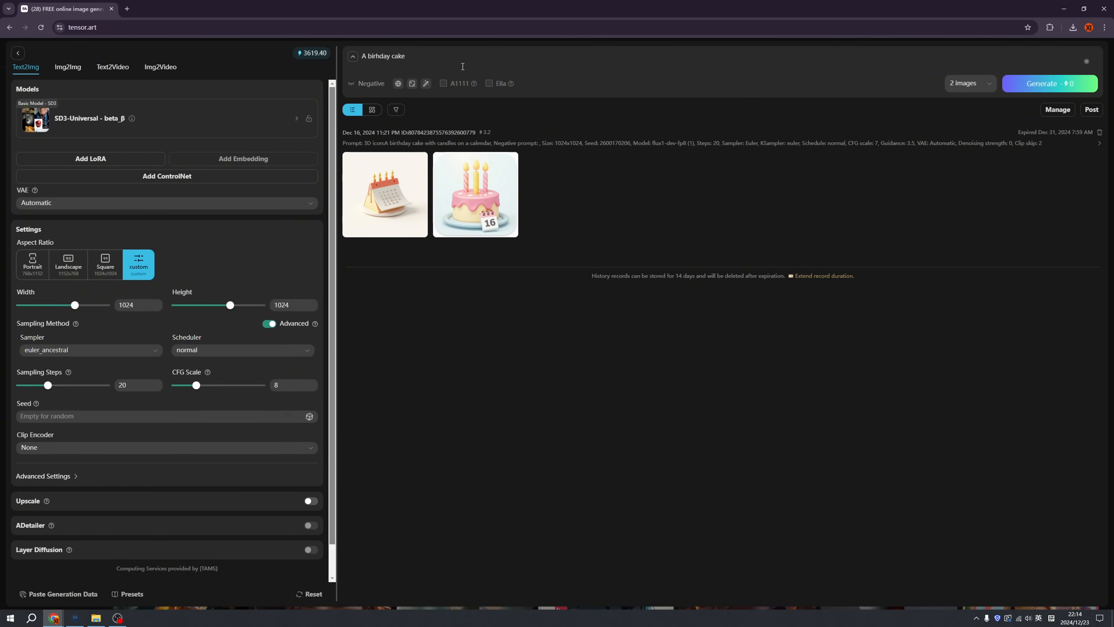
left_click(970, 90)
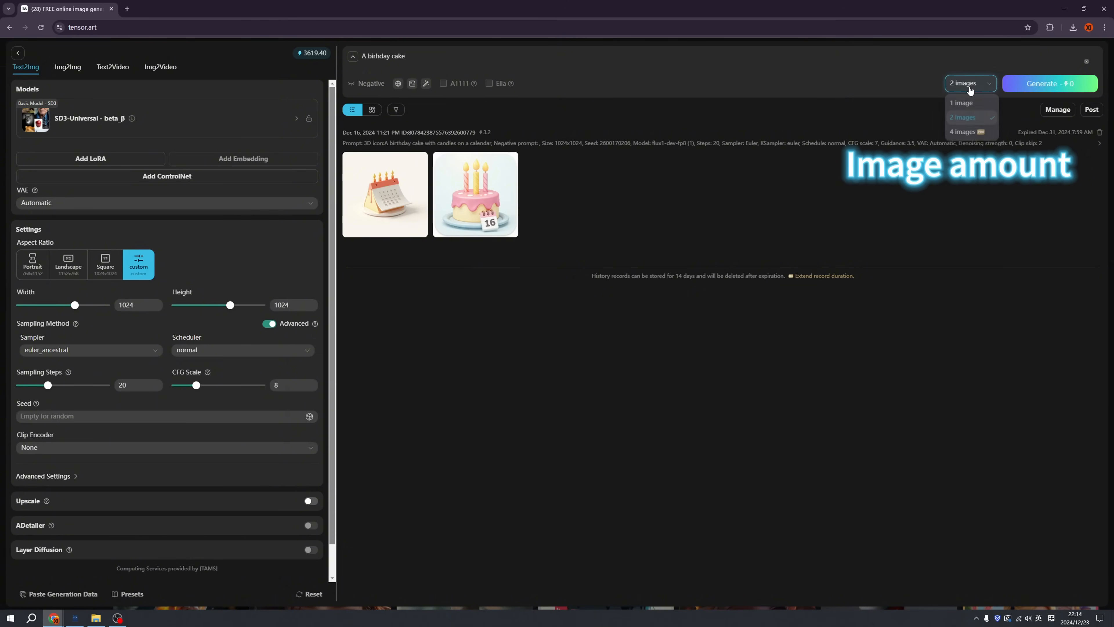
left_click(965, 121)
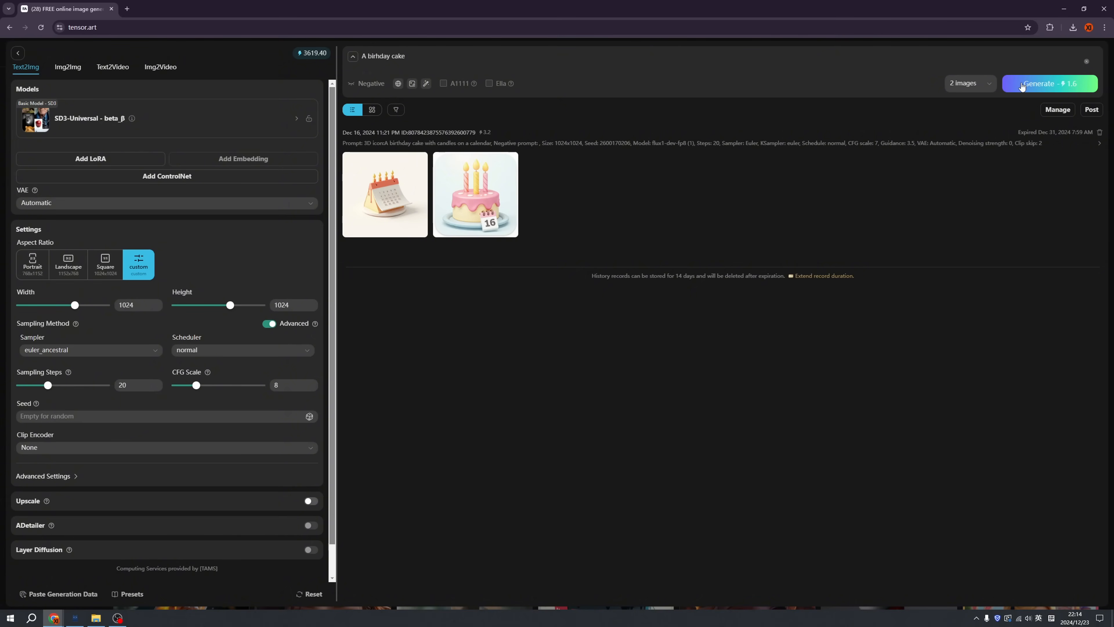
left_click(1021, 86)
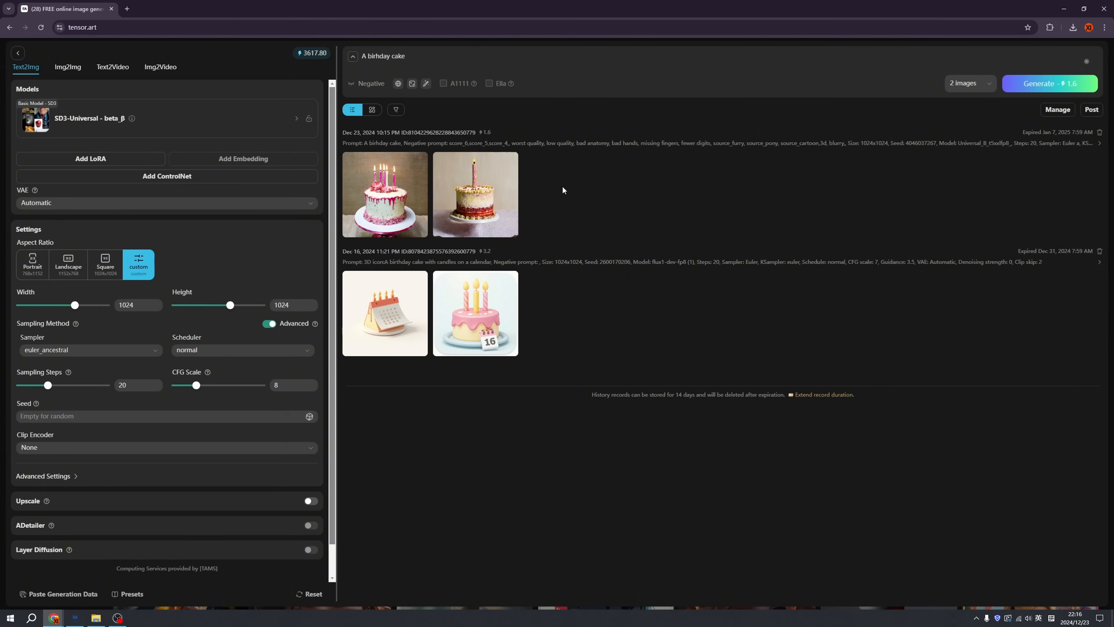
Examine the two newly generated birthday cake images at full size with their generation parameters
left_click(492, 201)
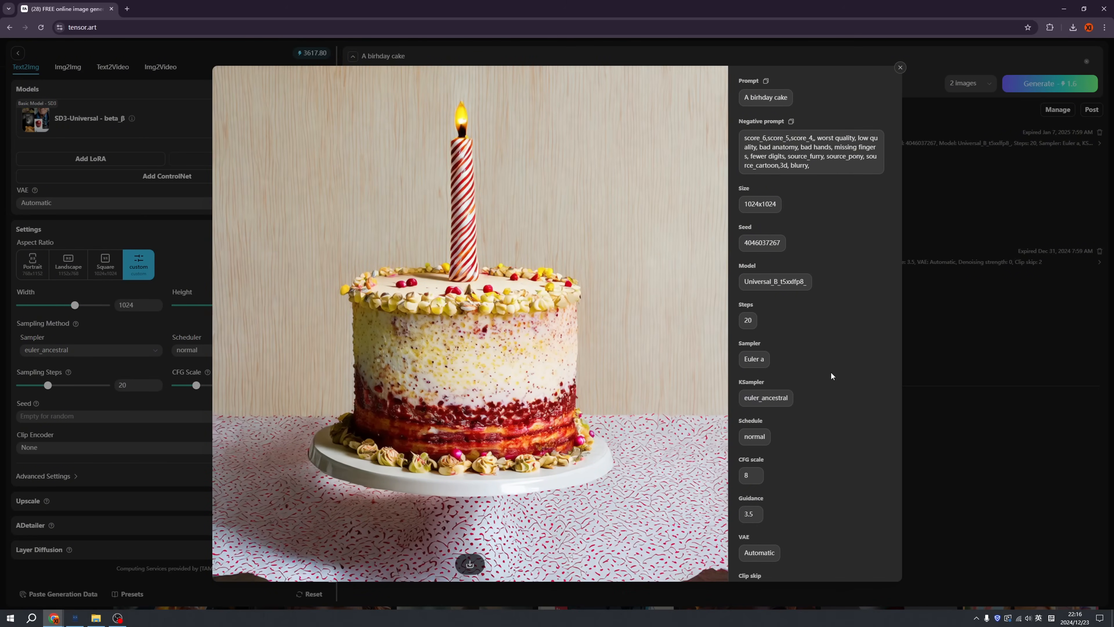
left_click(567, 274)
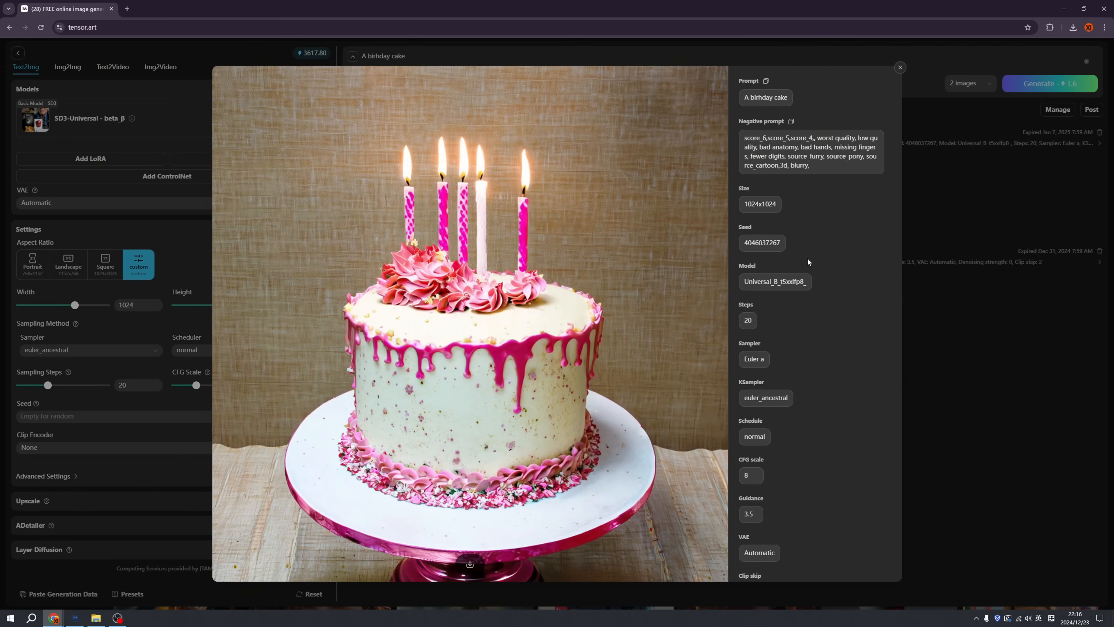
left_click(942, 293)
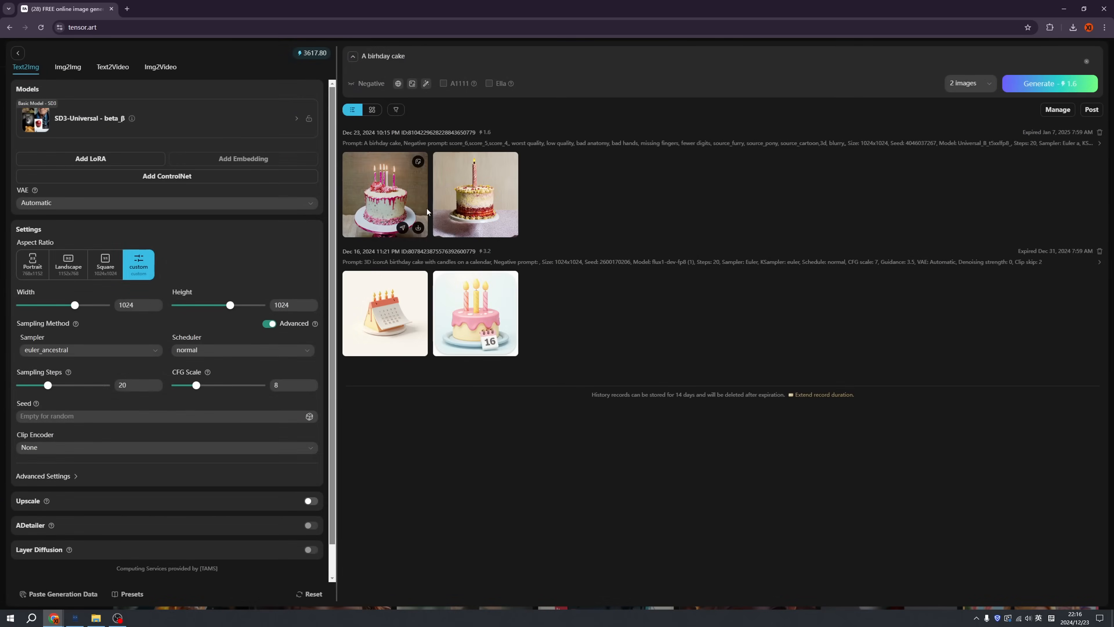
Look over the available image models and the actions offered on the pink cake image in the history
left_click(179, 120)
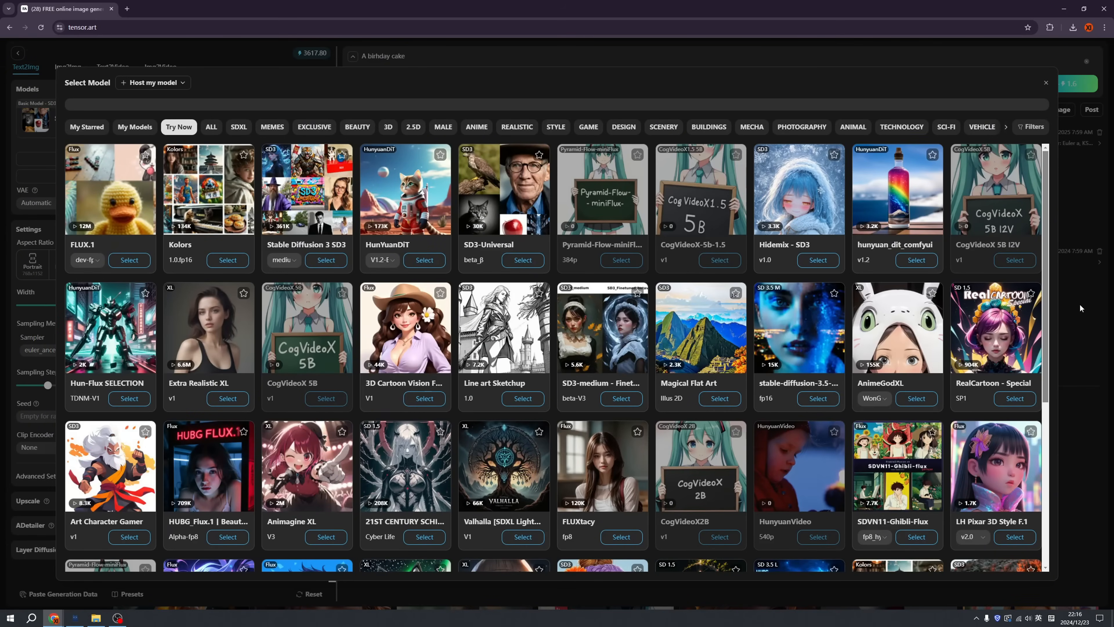
left_click(1046, 83)
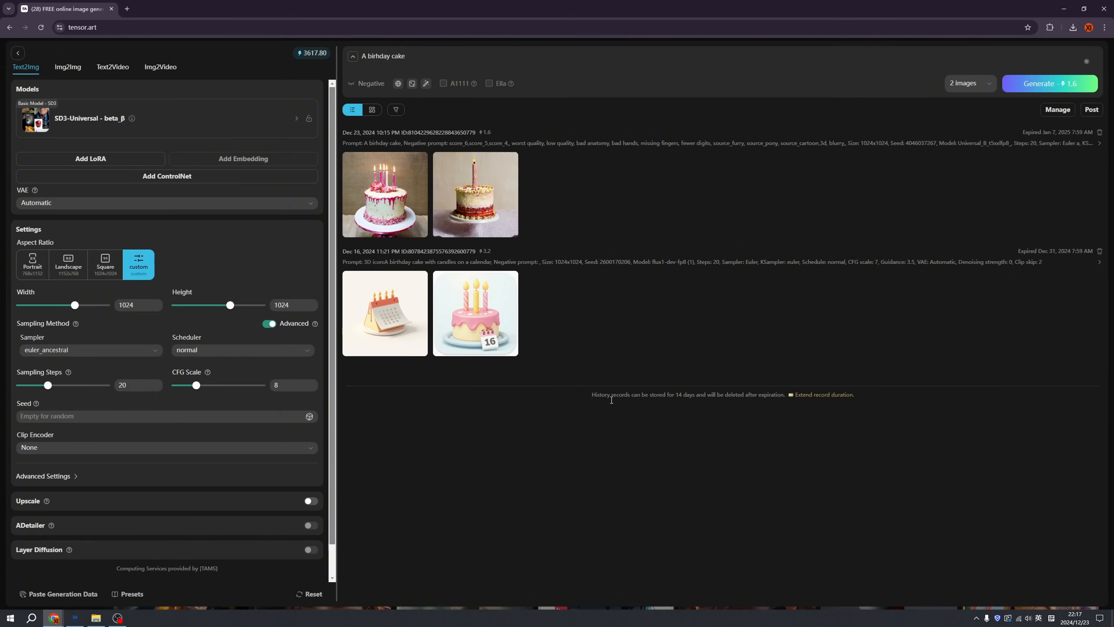
mouse_move(509, 346)
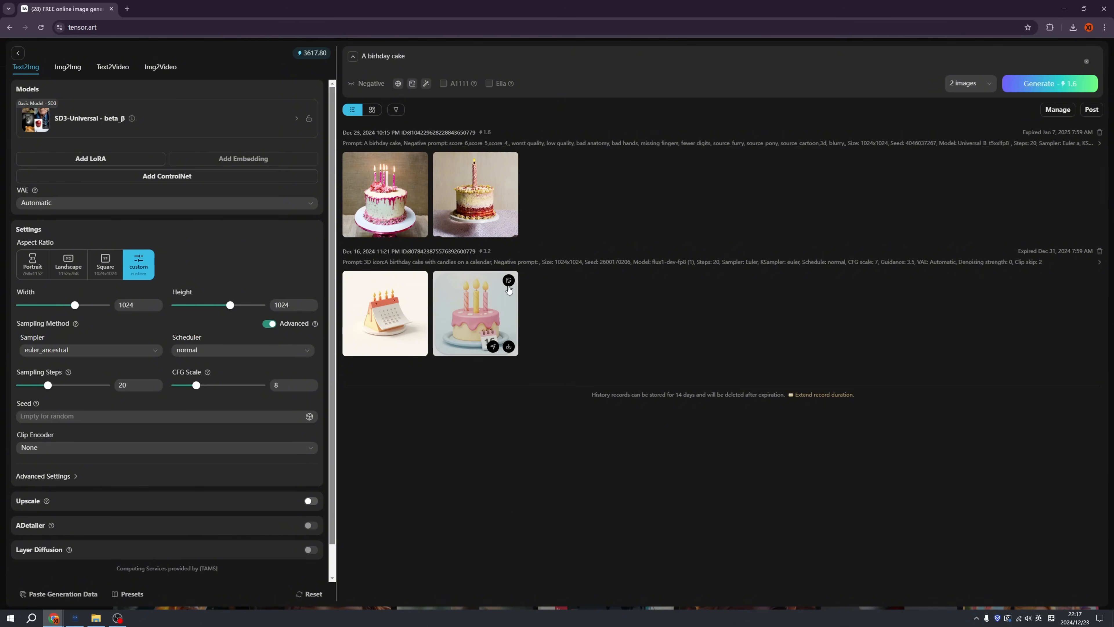
mouse_move(509, 283)
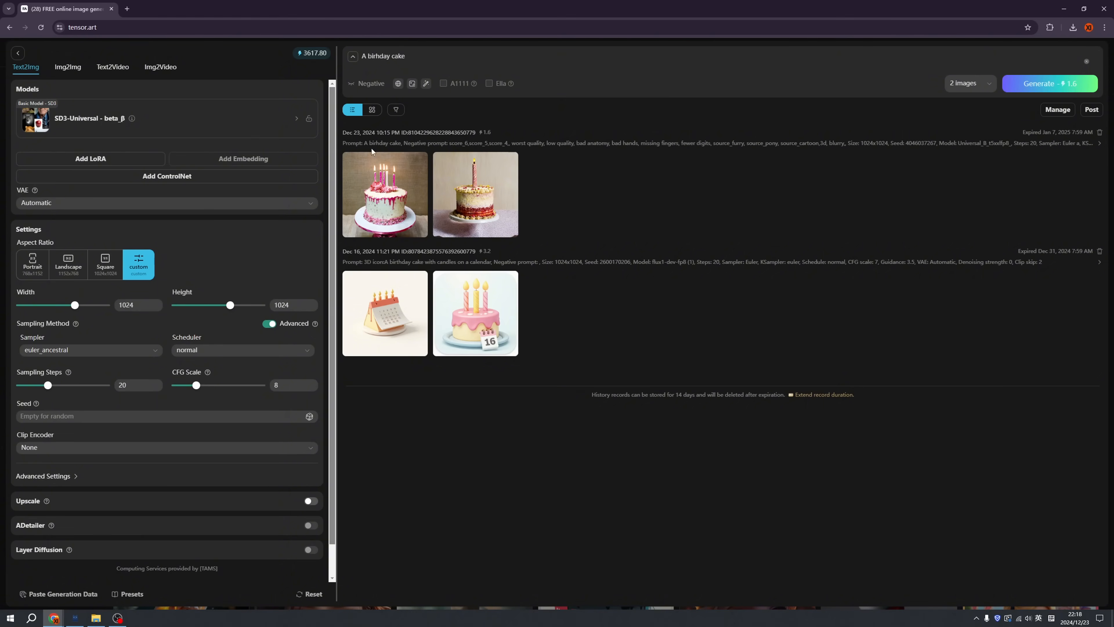
Compare the list and grid layouts of the generation history, leaving it in the grid layout
left_click(373, 111)
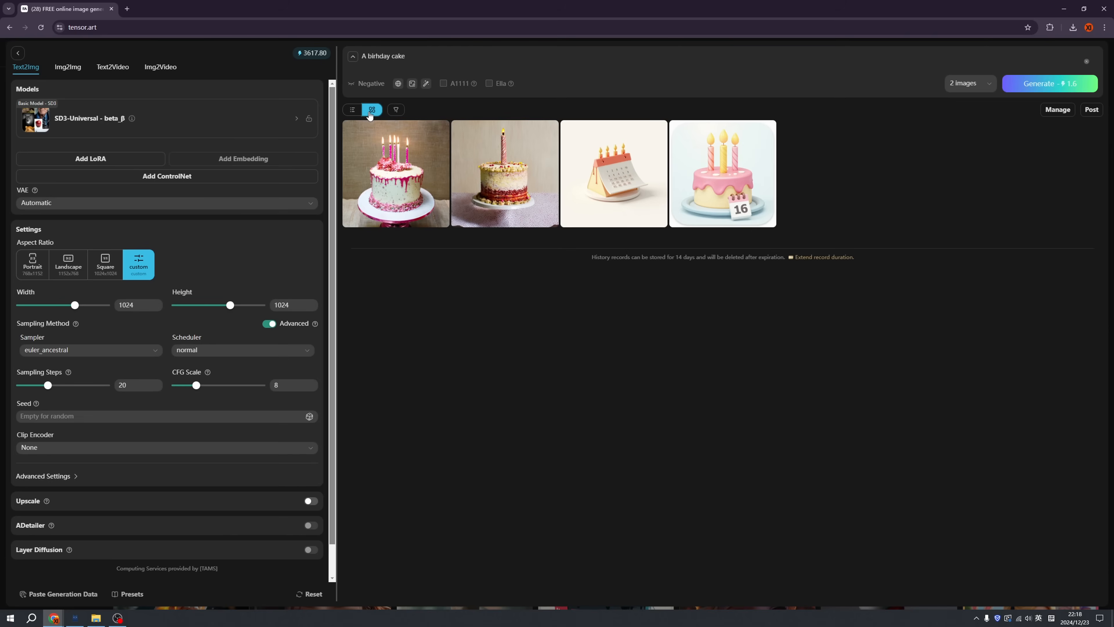
left_click(364, 112)
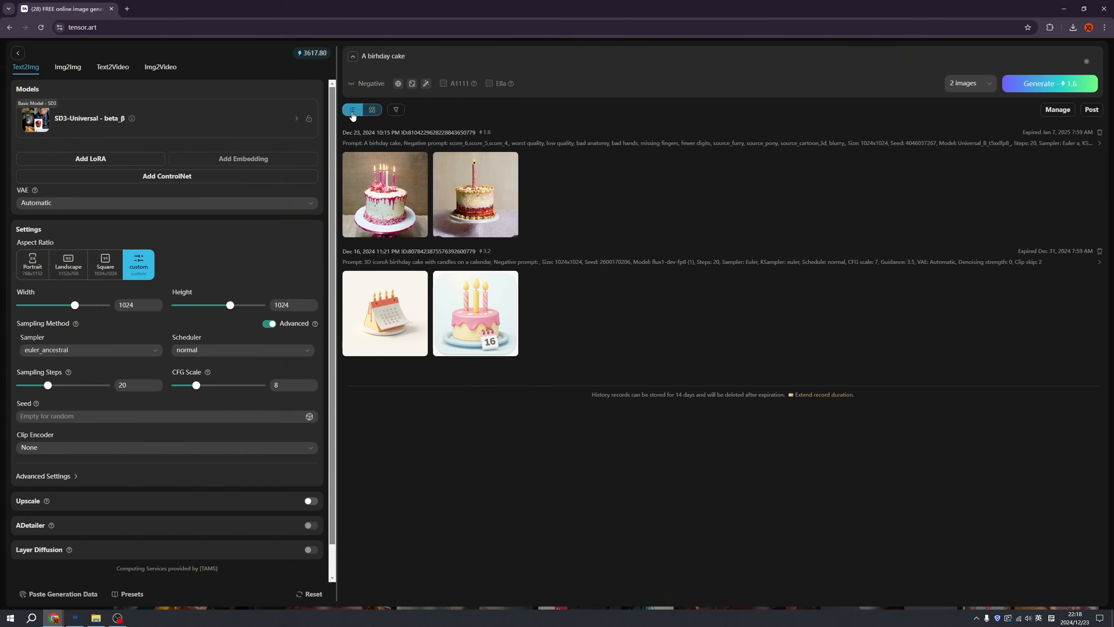
left_click(372, 113)
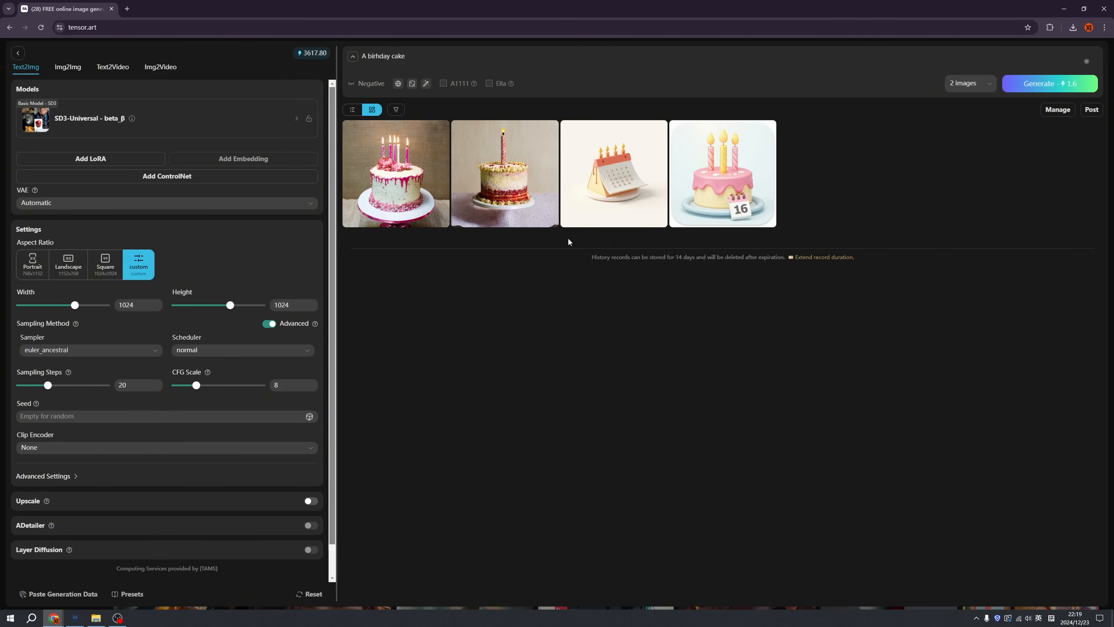
Set up text-to-video generation with the HunyuanVideo 540p model, a 3-second duration and 544x960 resolution, leaving the seed empty
left_click(113, 76)
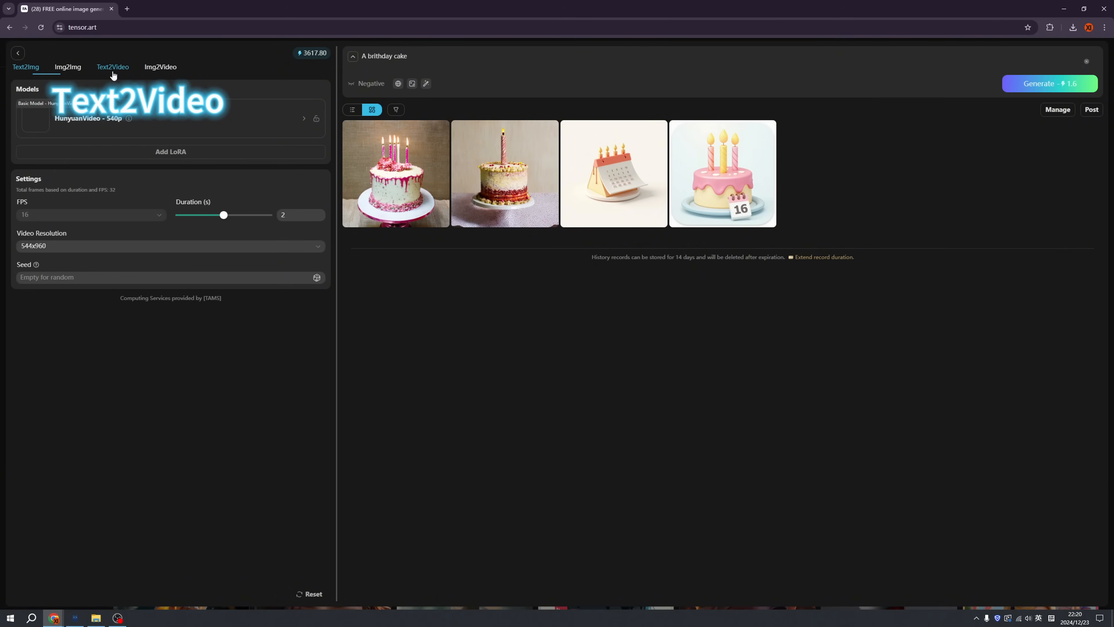
left_click(96, 121)
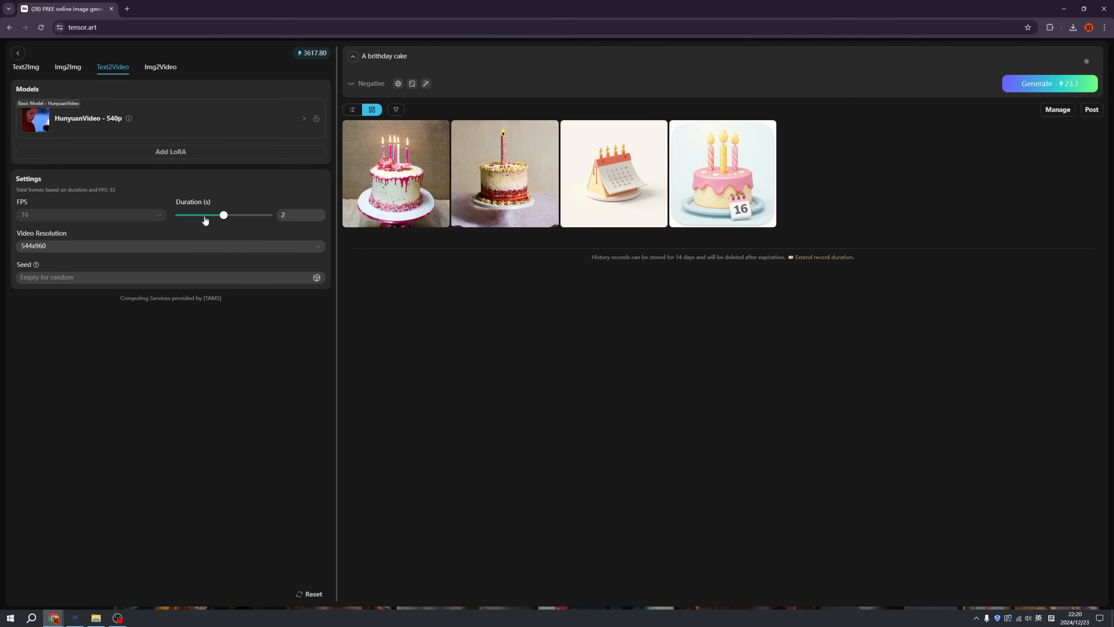
mouse_move(129, 217)
left_click_drag(181, 215, 222, 216)
left_click_drag(226, 217, 265, 219)
left_click(145, 247)
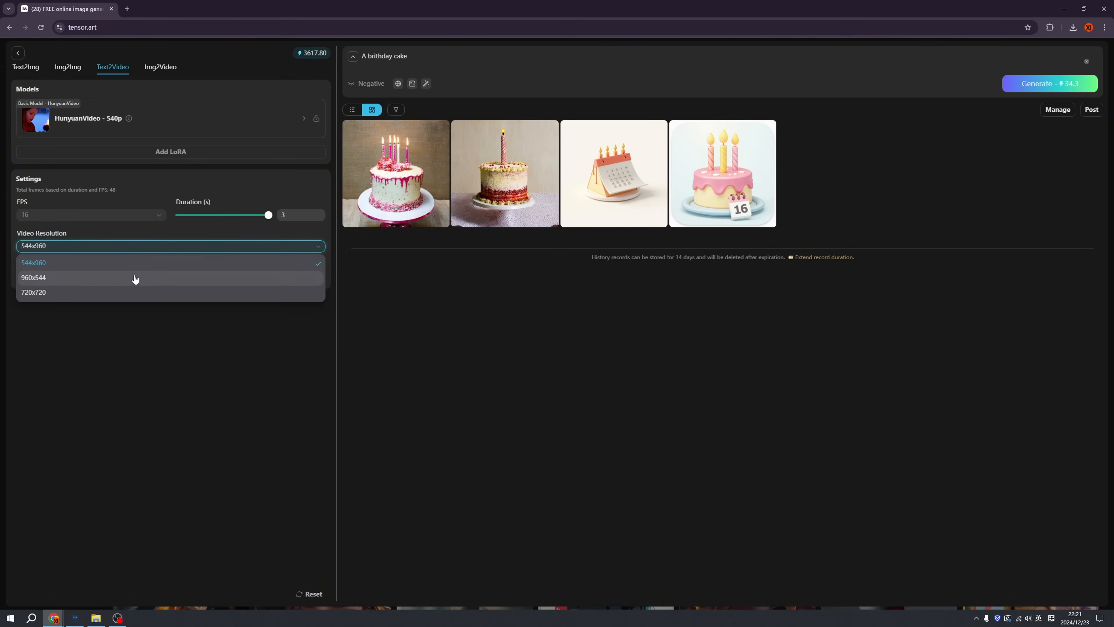
left_click(215, 305)
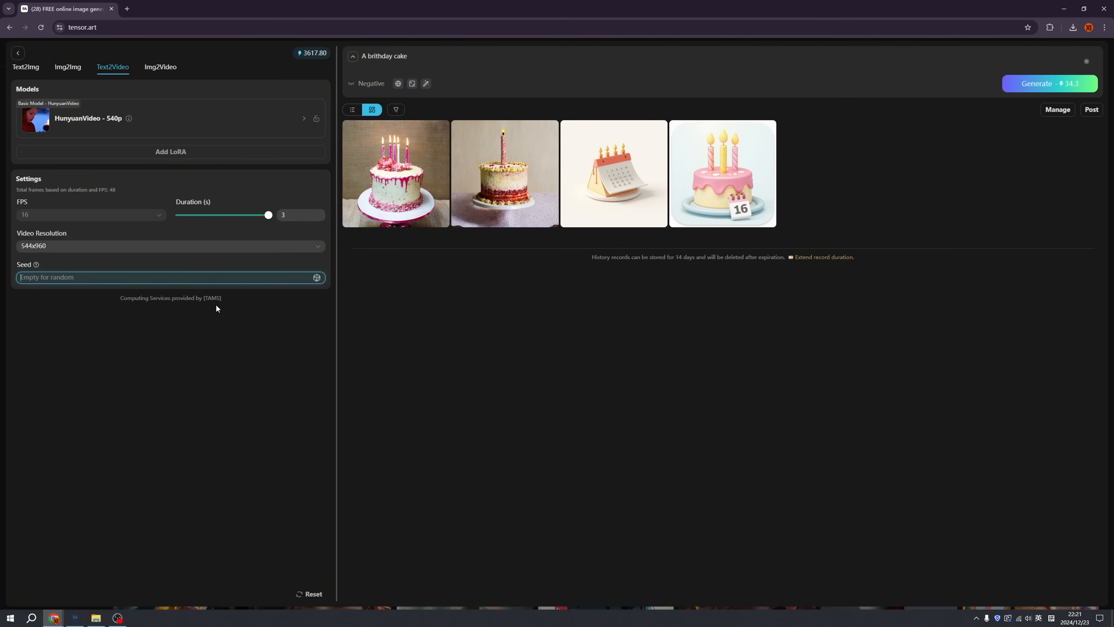
left_click(245, 327)
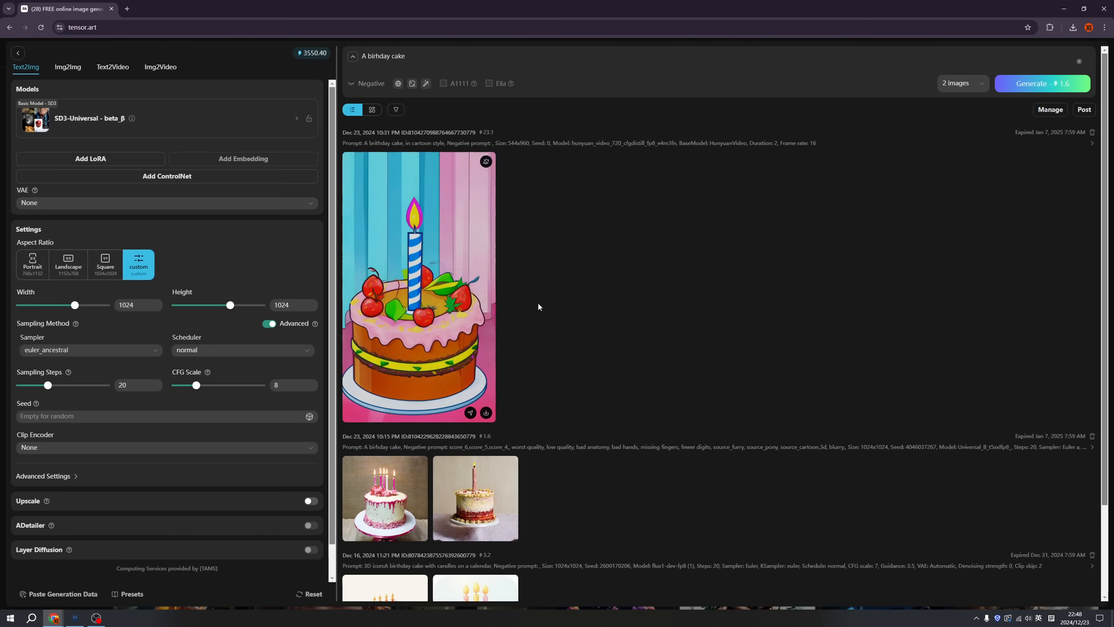
View the cartoon-style cake video and extend the birthday cake video prompt with "rotate, spin,"
left_click(457, 292)
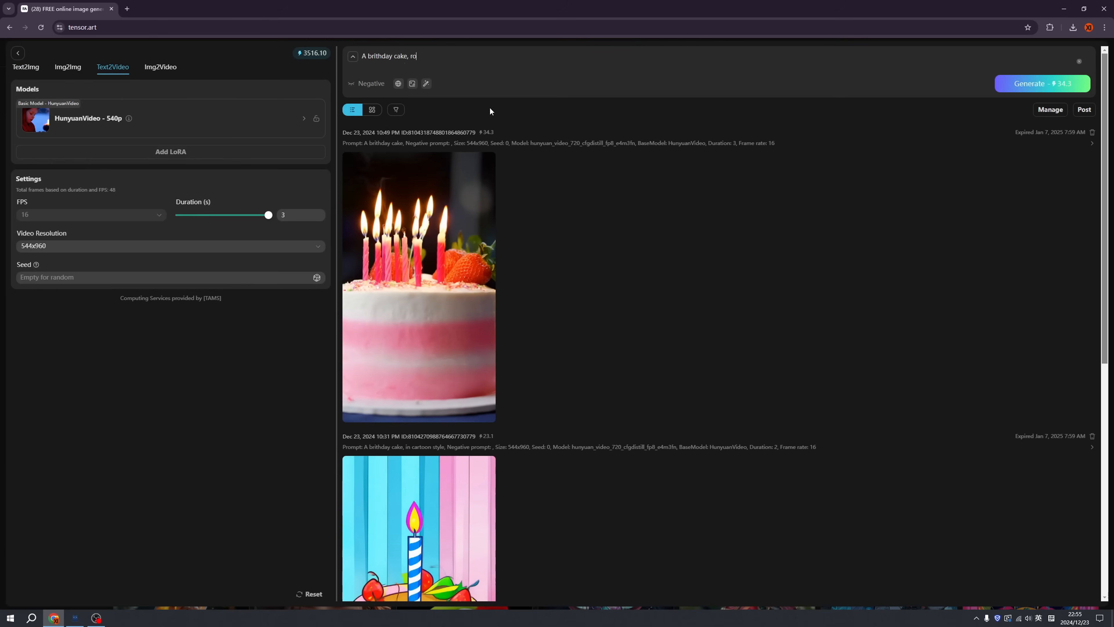
type("tate, spin,")
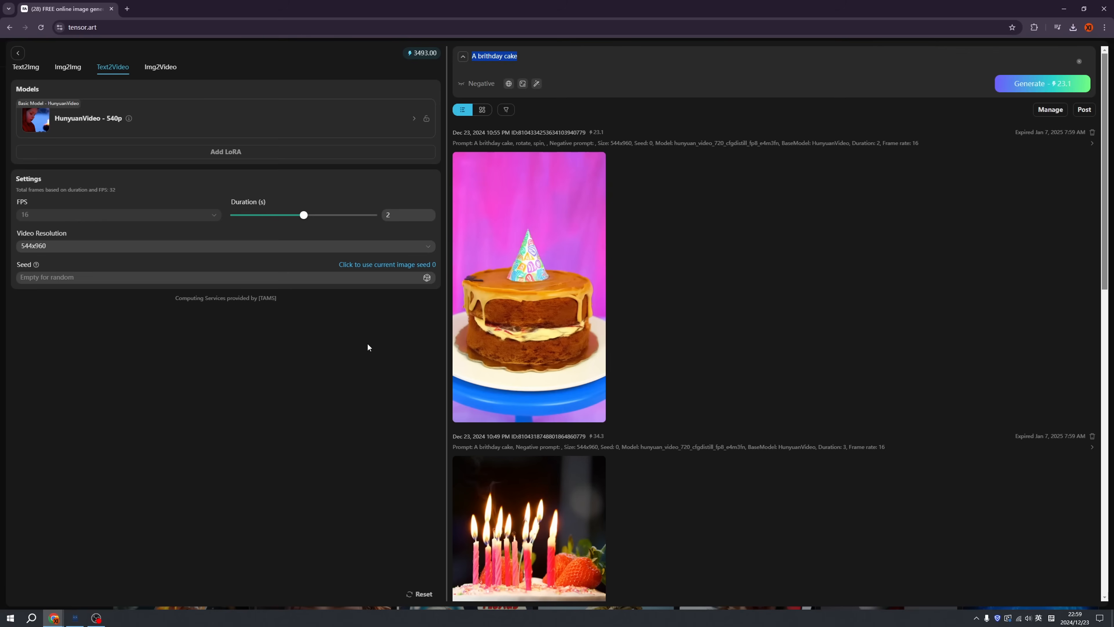
Change the video prompt to "A girl fighting kongfu" and set the video resolution to 960x544
type("girl fighting kongfu")
left_click(211, 246)
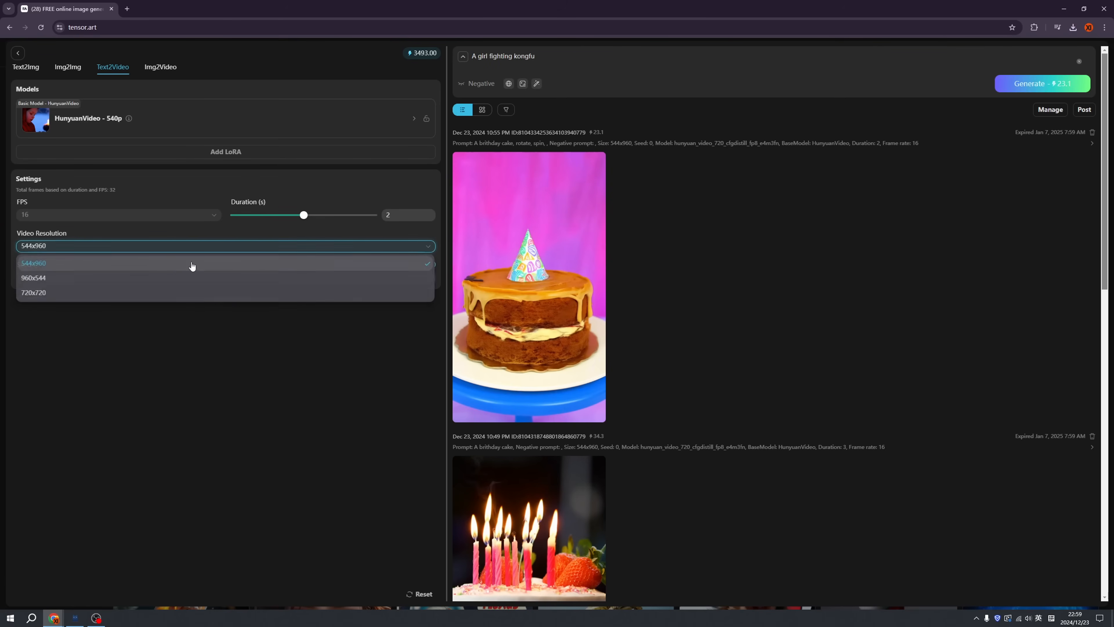
left_click(176, 280)
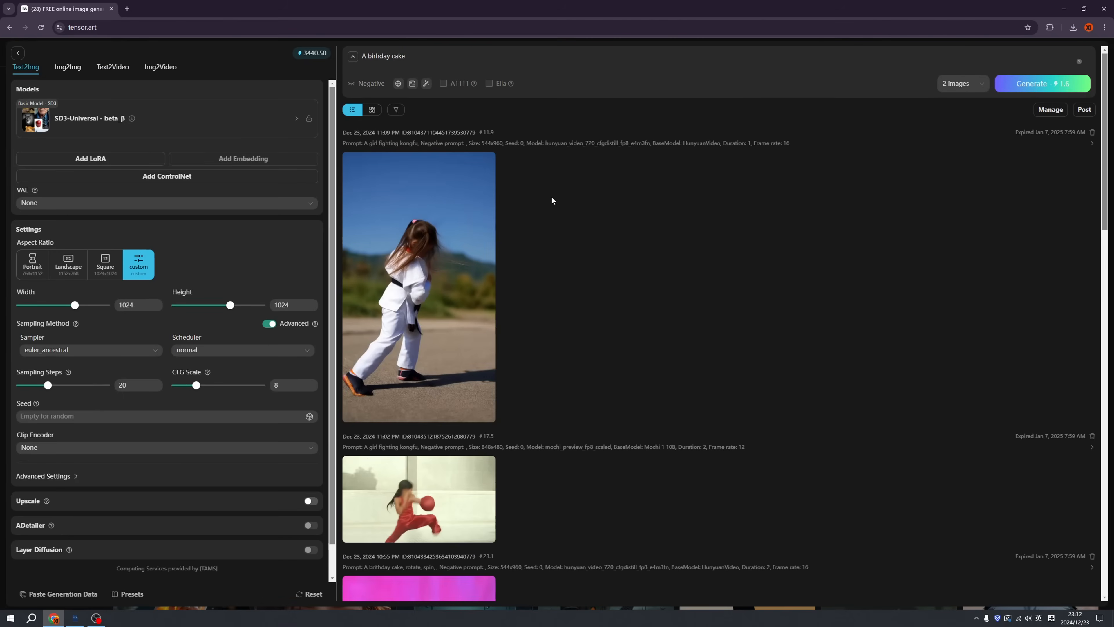
Review the kung fu girl video alongside the text-to-video settings, as well as the girl drinking coffee video
mouse_move(473, 224)
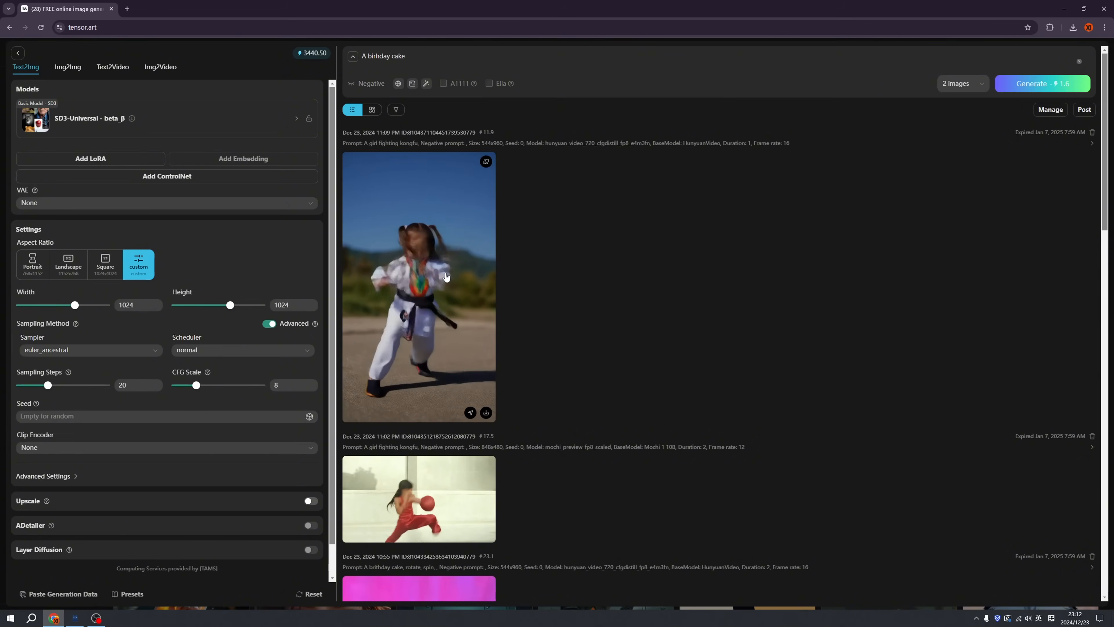
left_click(113, 67)
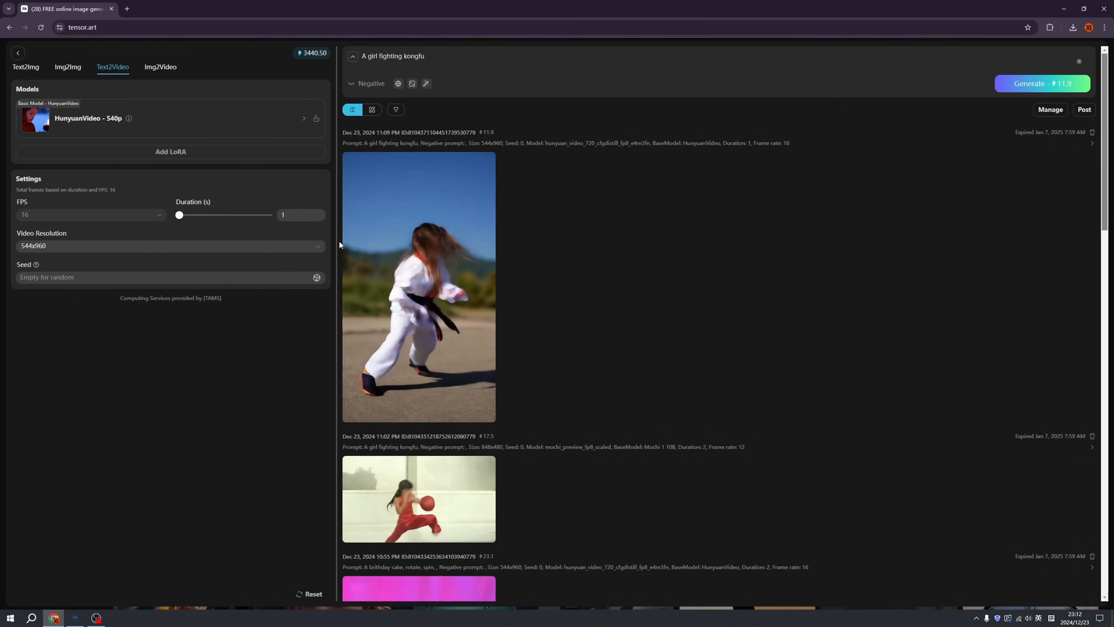
mouse_move(461, 278)
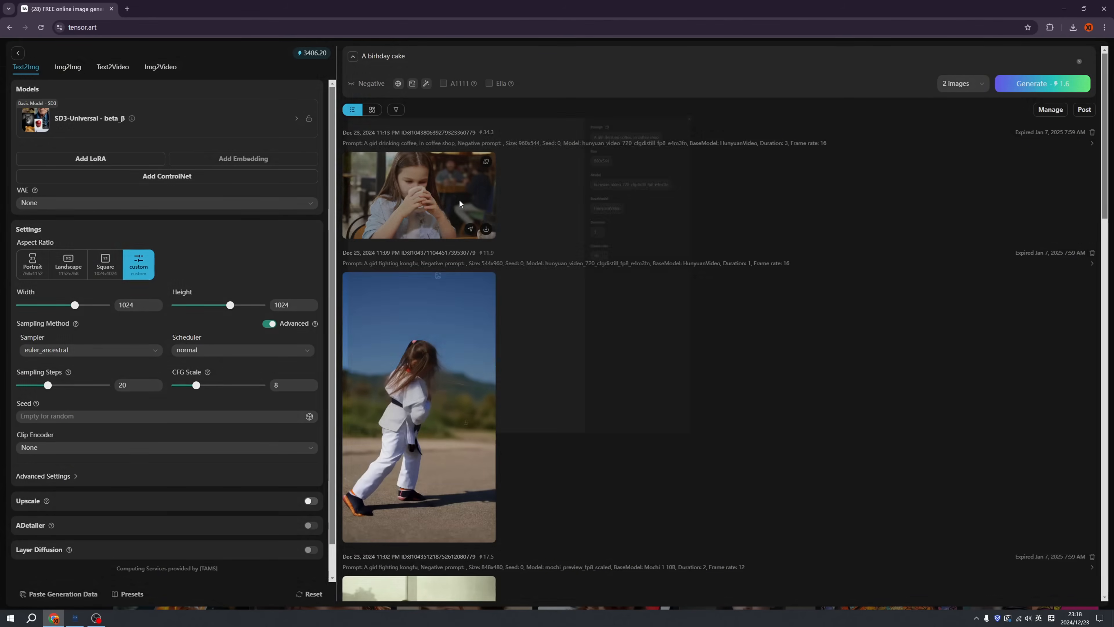
left_click(485, 211)
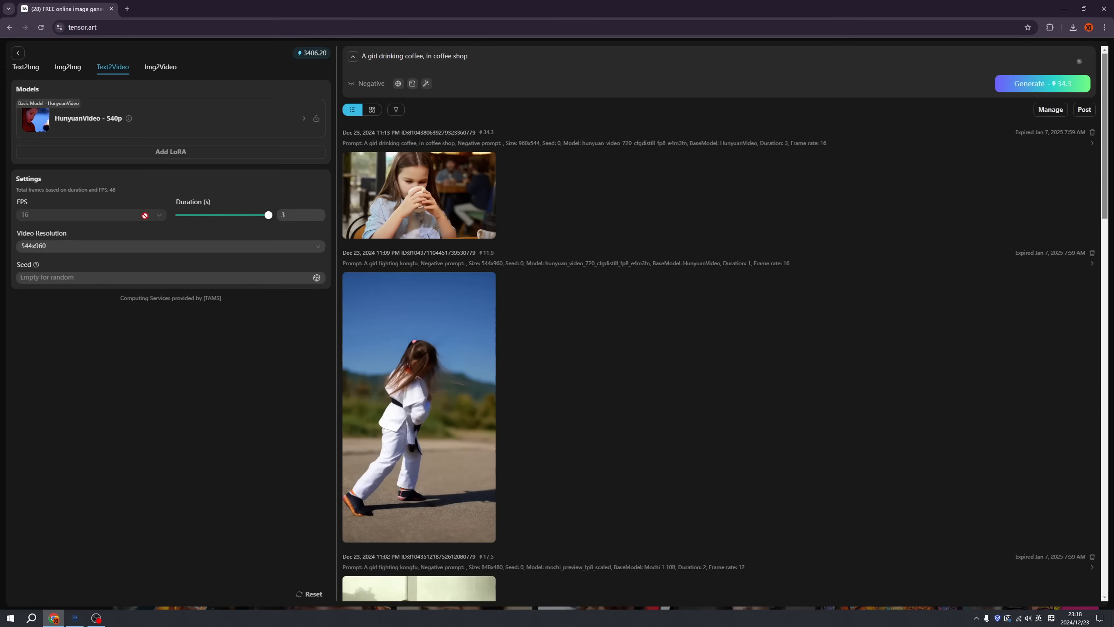
Change the text-to-video model to CogVideoX-5b-1.5 v1
left_click(154, 118)
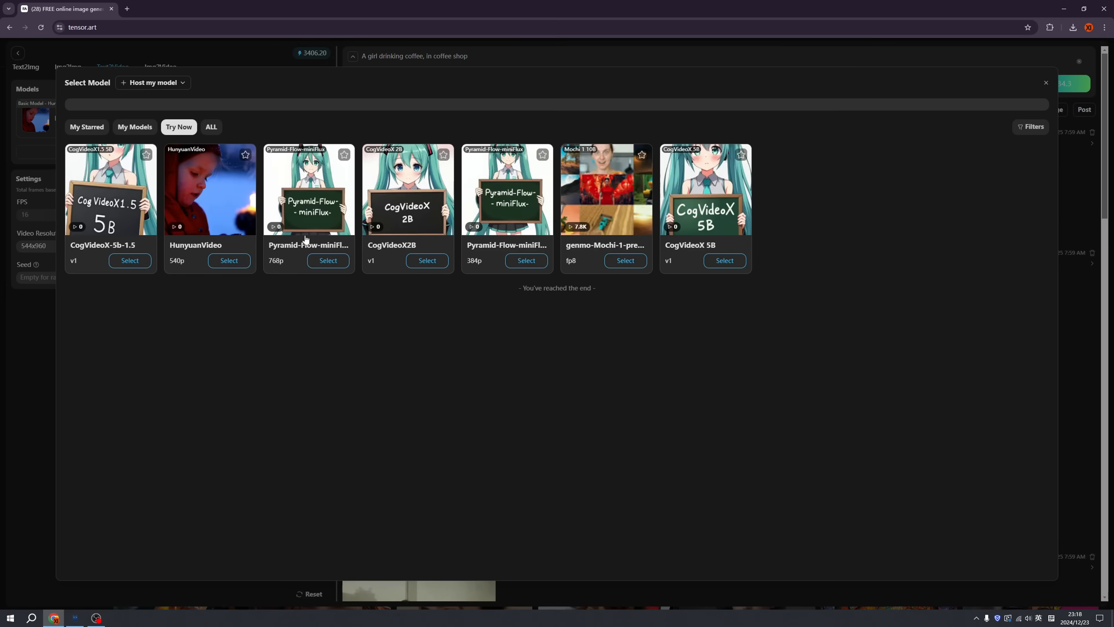
left_click(130, 260)
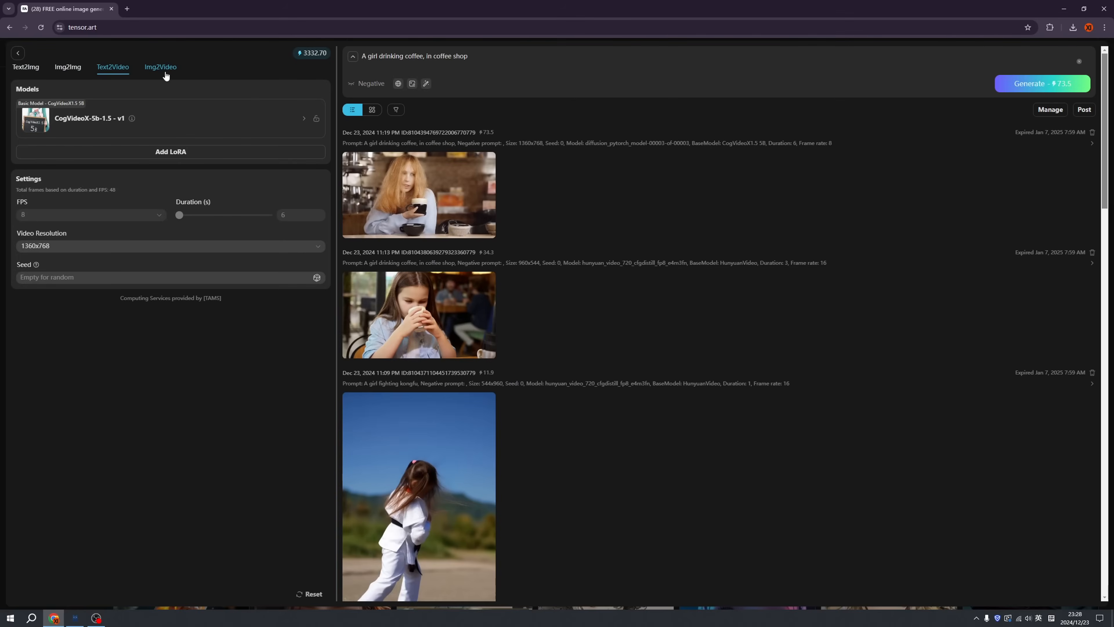
Switch to image-to-video generation and upload the dark 928 x 1232 portrait image as the source
left_click(161, 67)
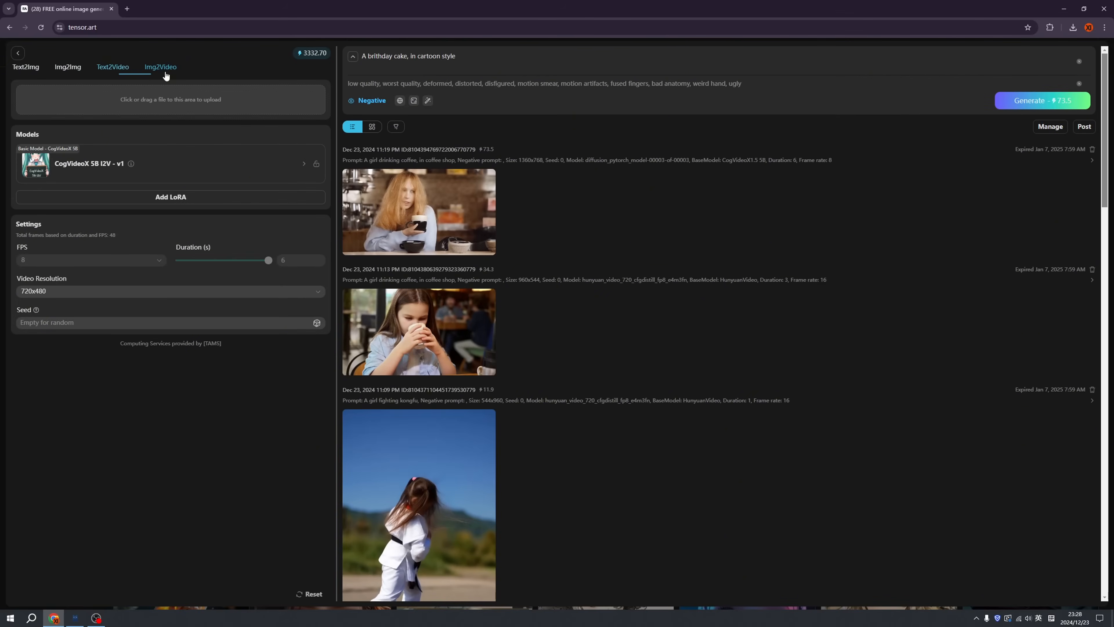
left_click(174, 102)
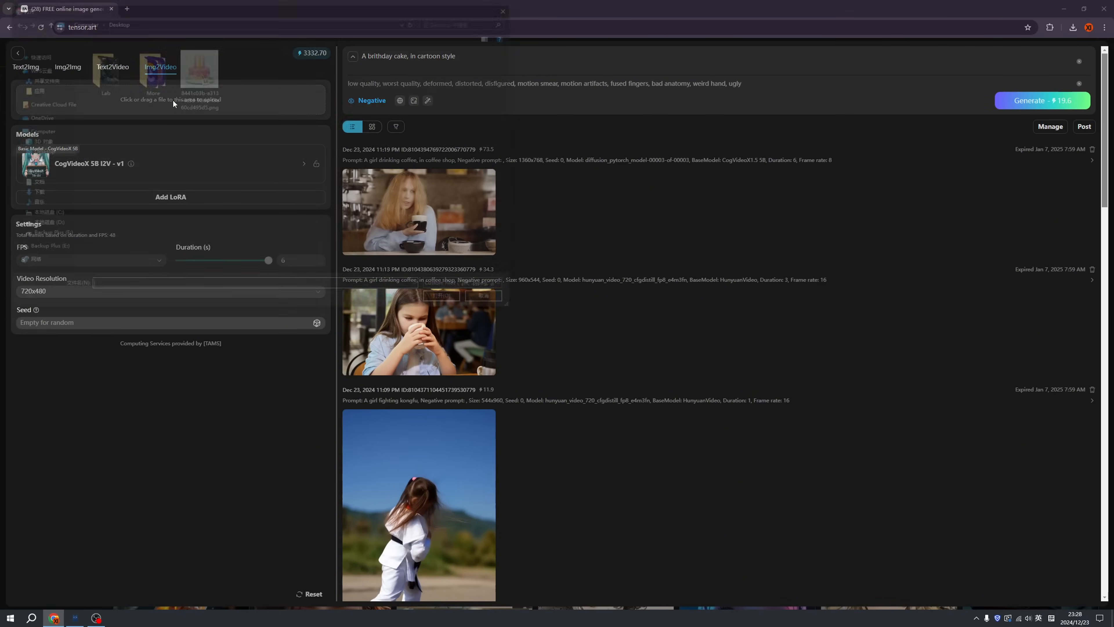
double_click(198, 78)
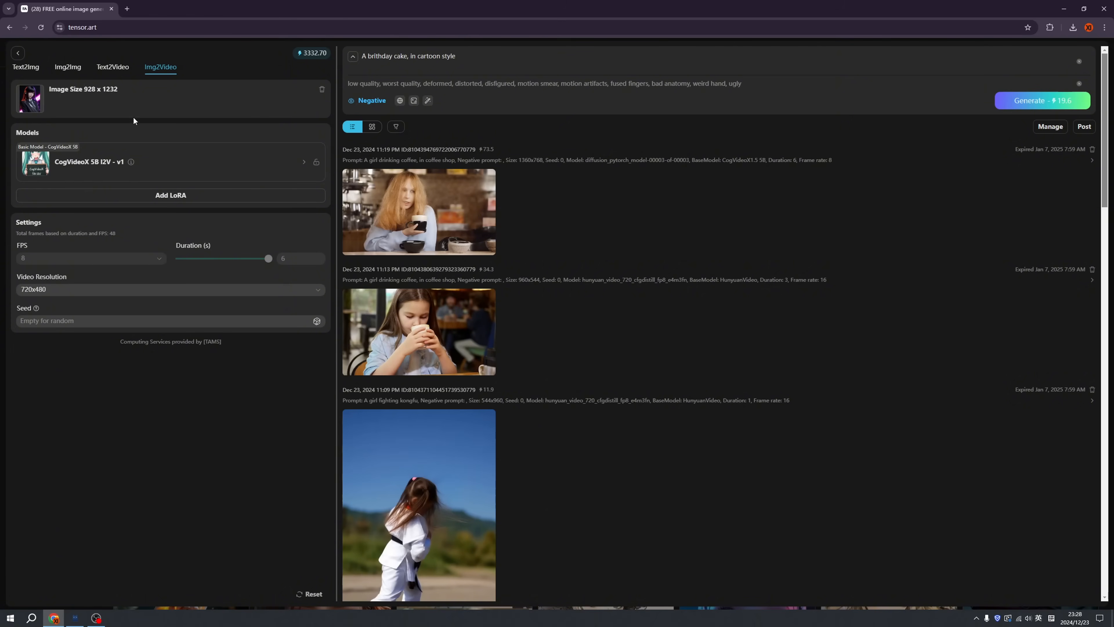
Generate an image-to-video clip with CogVideoX1.5-5B-I2V v1 and the prompt "A girl very cool, smiling,", and open the portrait-format result
left_click(163, 166)
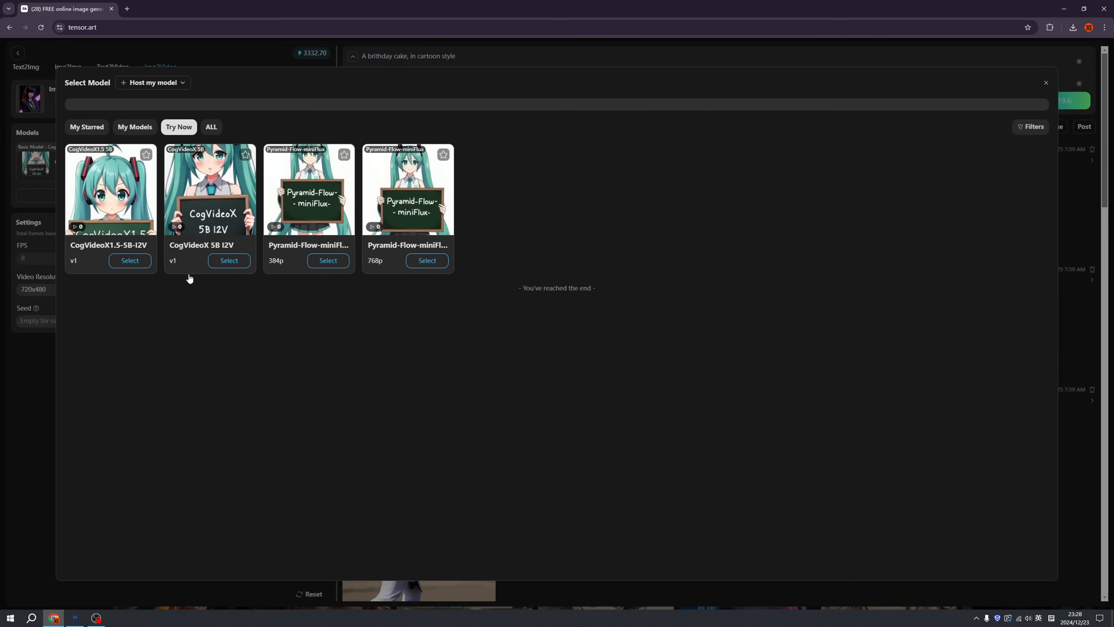
left_click(128, 203)
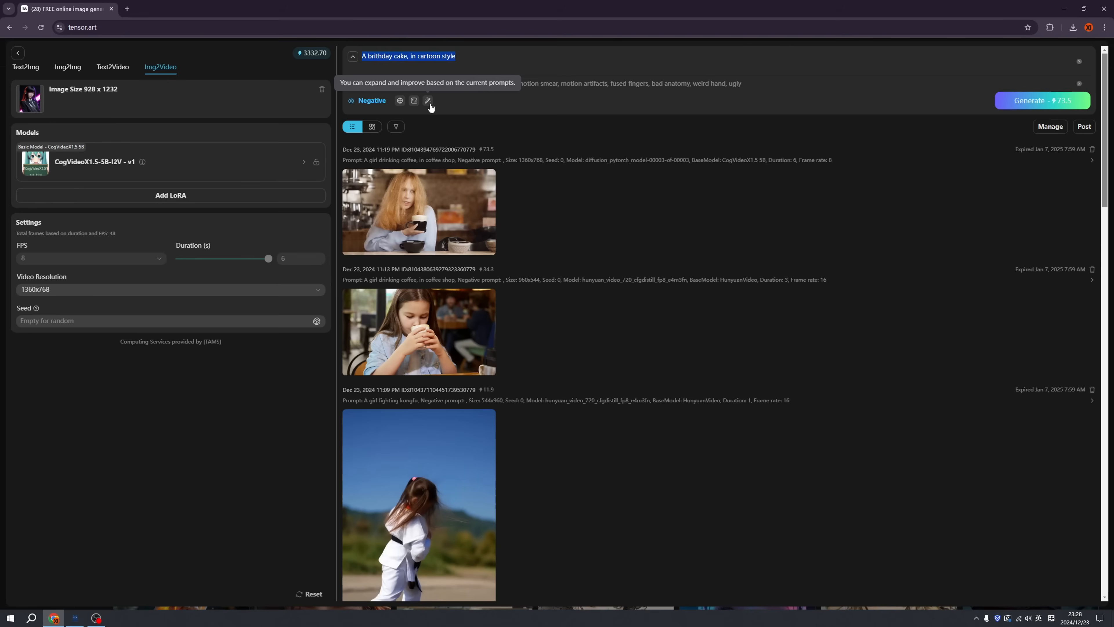
type("A girl very cool, smiling,")
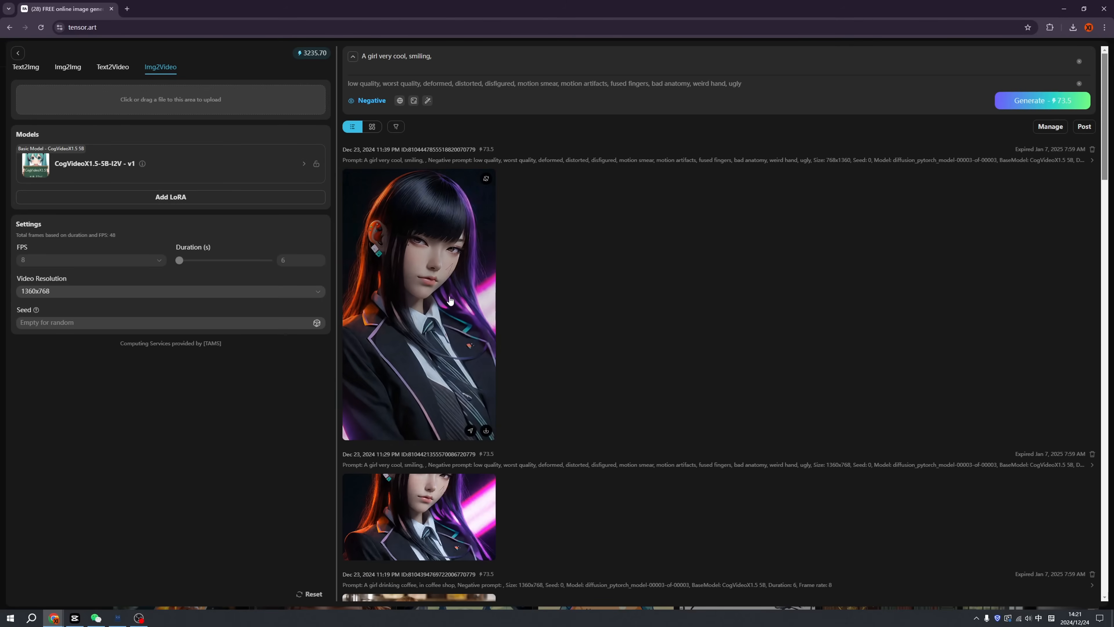
left_click(439, 285)
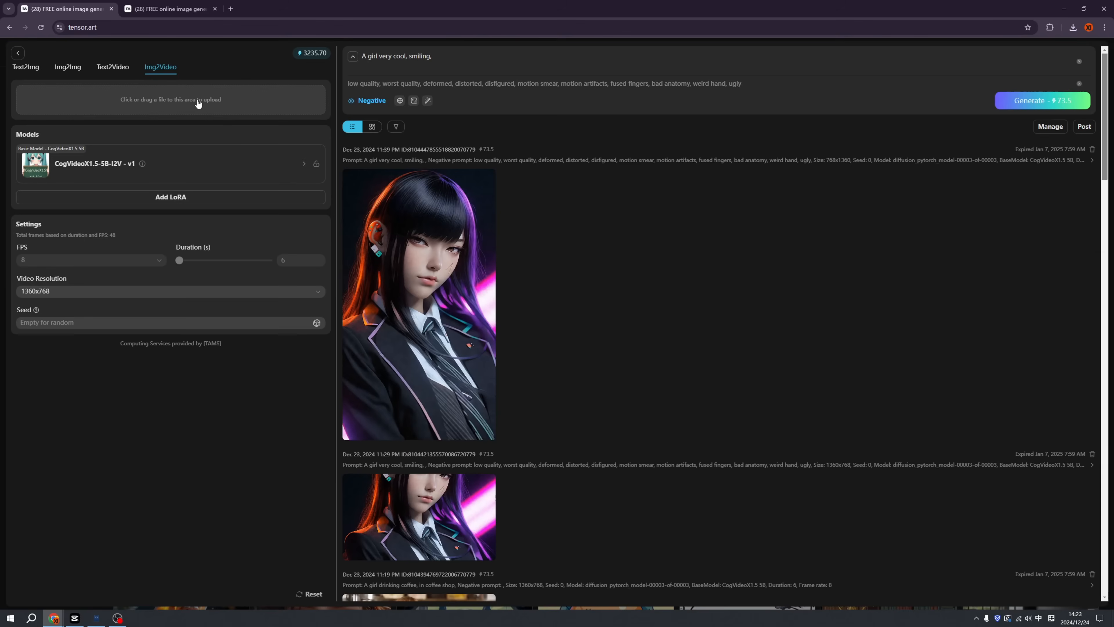
Generate a video from the 1024 x 1024 red soldier image with the prompt "A solider in fire" and open the result
left_click(198, 104)
double_click(198, 101)
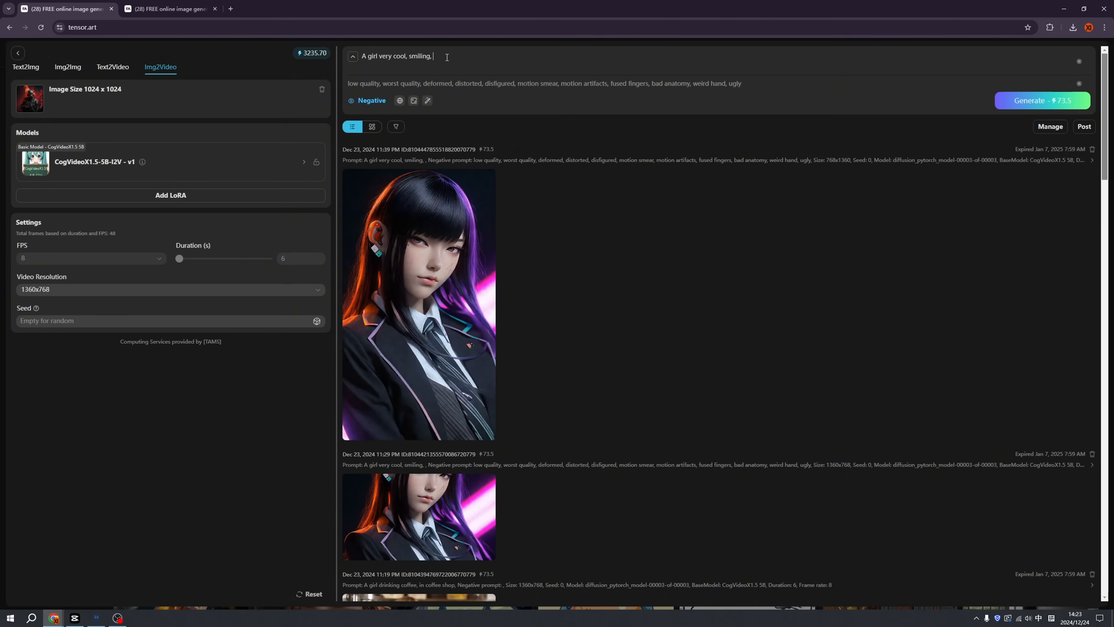
key("ctrl+a")
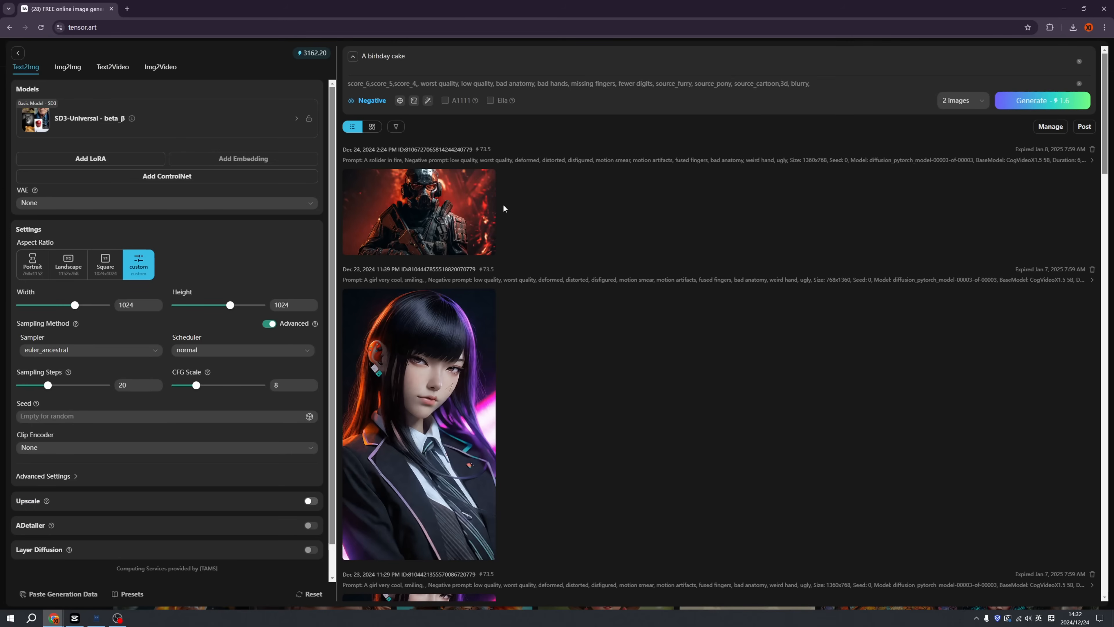
left_click(489, 209)
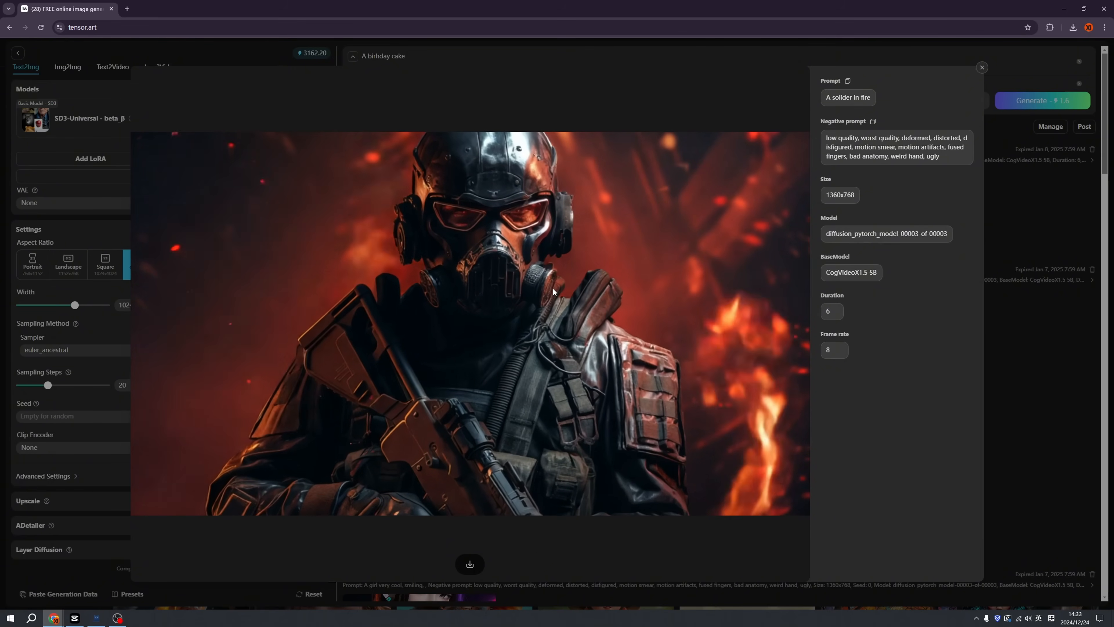